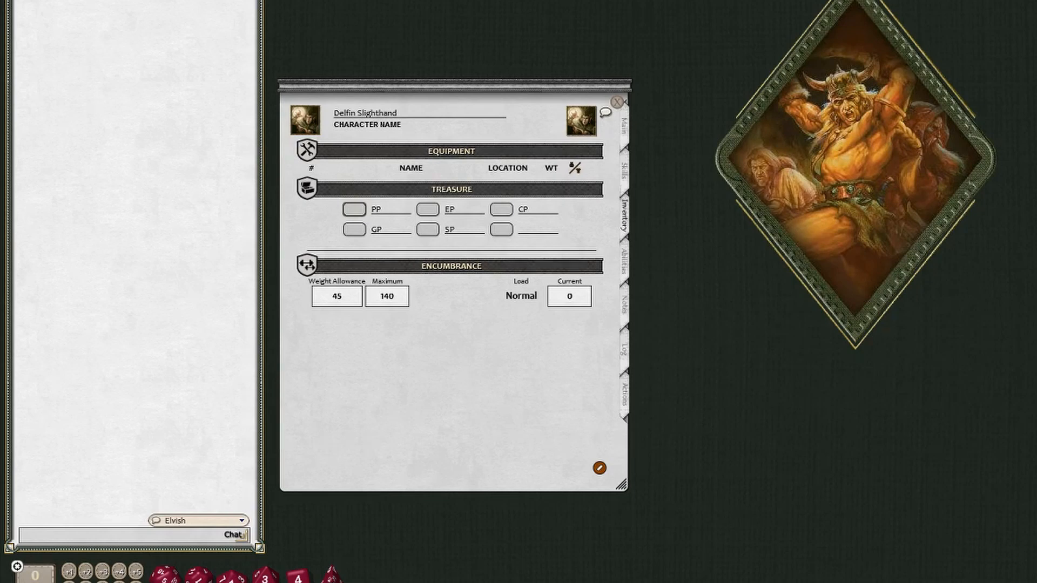
- Add a custom equipment entry named Black Rock with a weight of 10
click(355, 229)
click(589, 151)
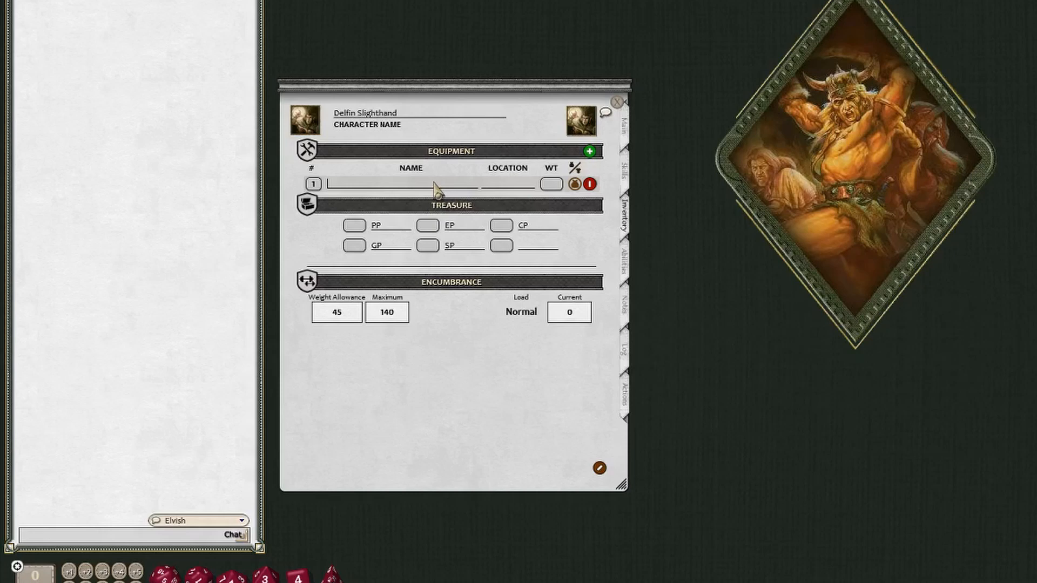
text(Black Rock)
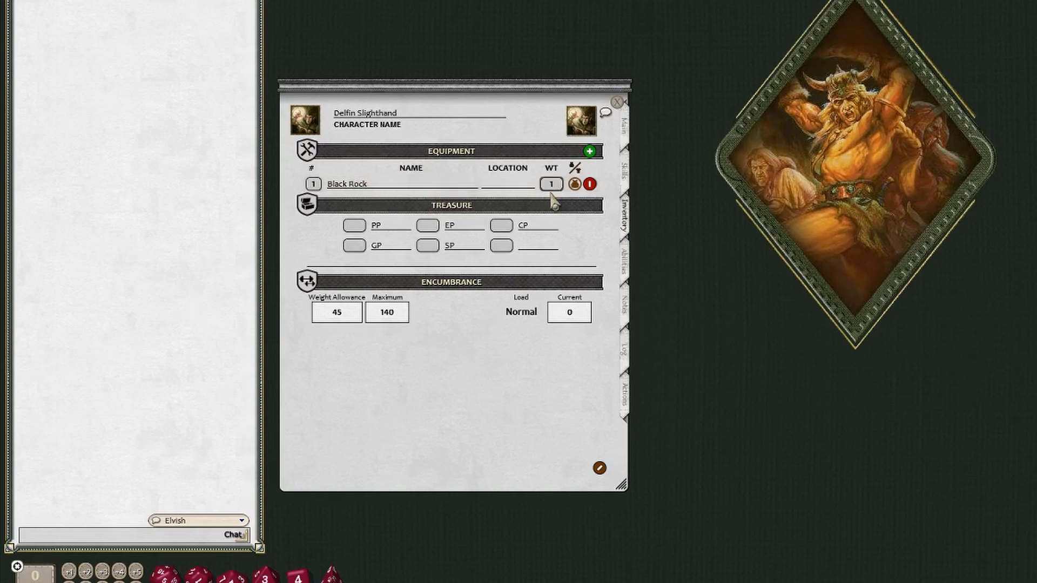
text(10)
key(Tab)
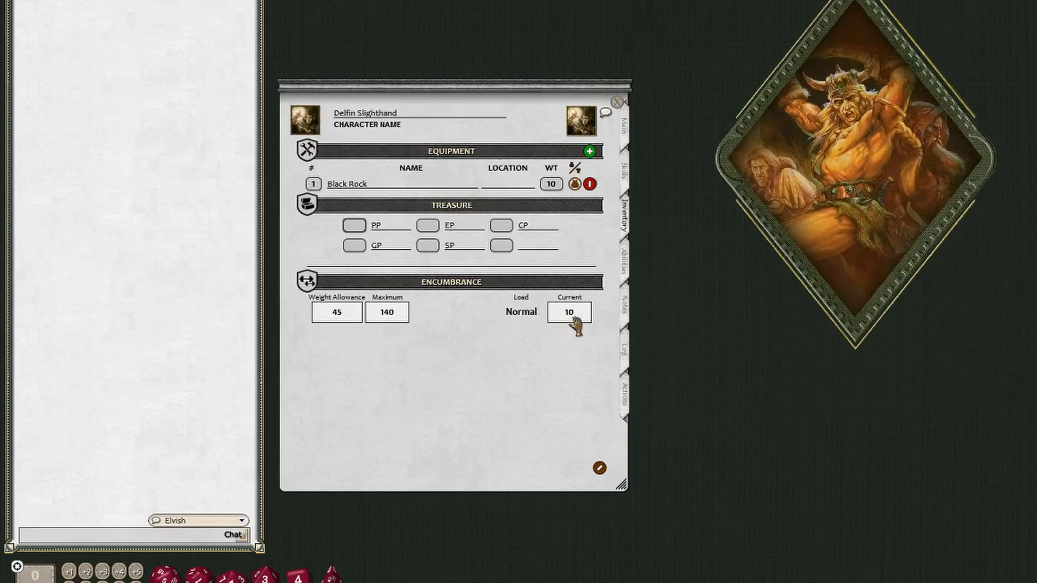
- Cycle the Black Rock's carry status through its available states
click(575, 185)
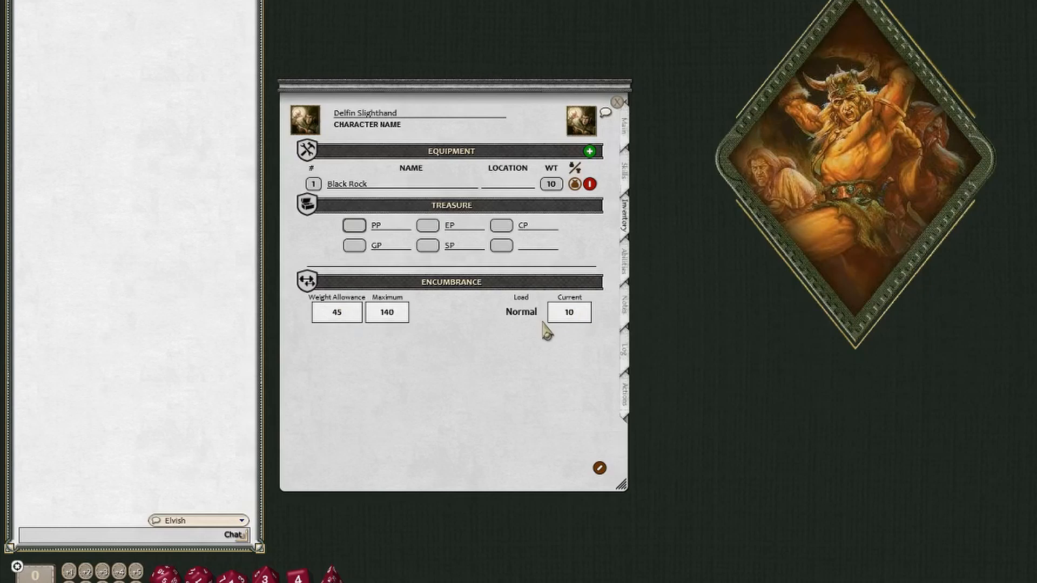
click(576, 187)
click(575, 184)
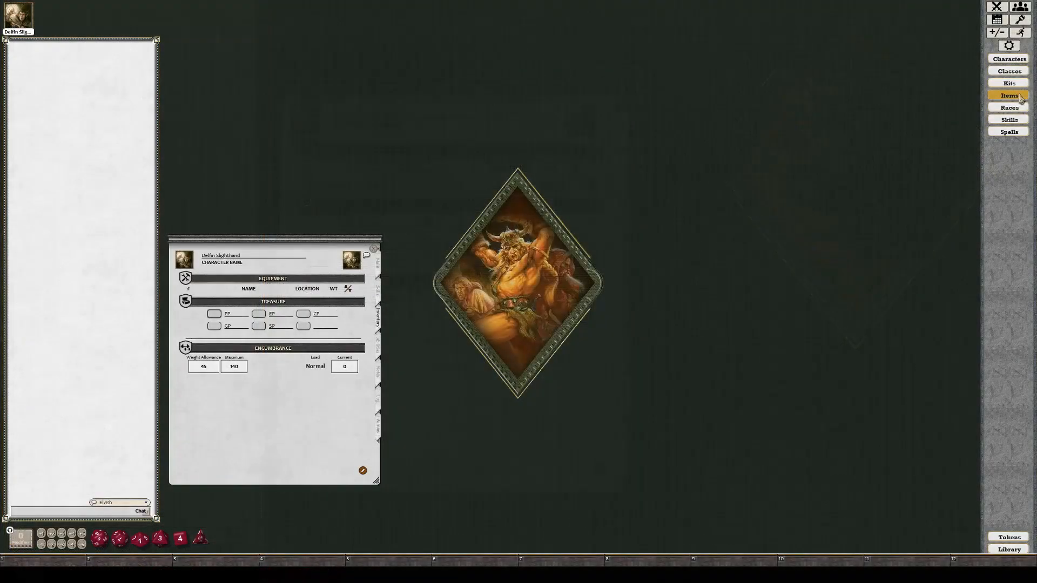
- Open the items library and look through the Type and Cost filter options
click(1010, 96)
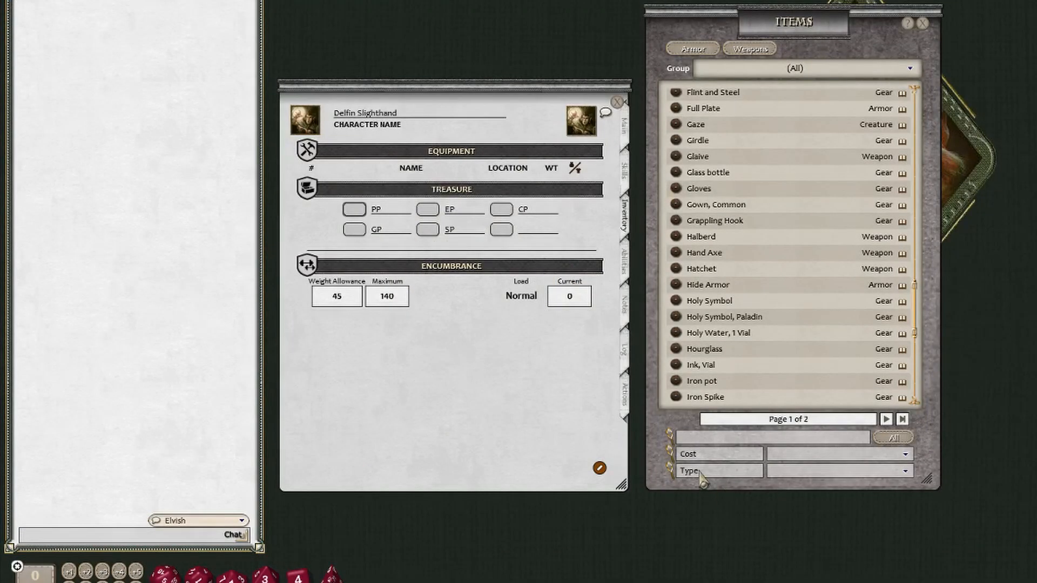
click(808, 472)
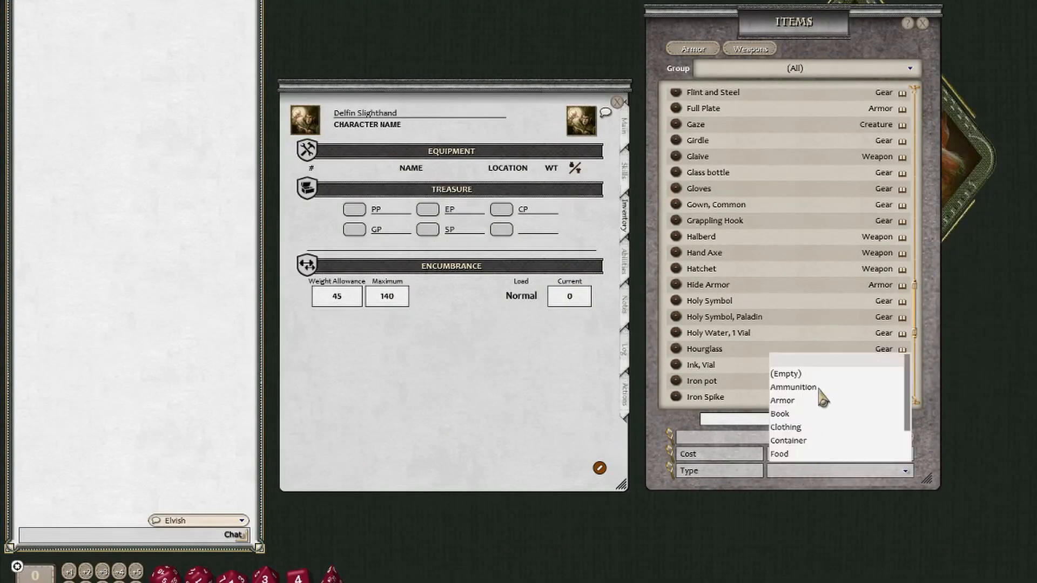
scroll(829, 438, down, 2)
scroll(861, 440, up, 2)
click(798, 373)
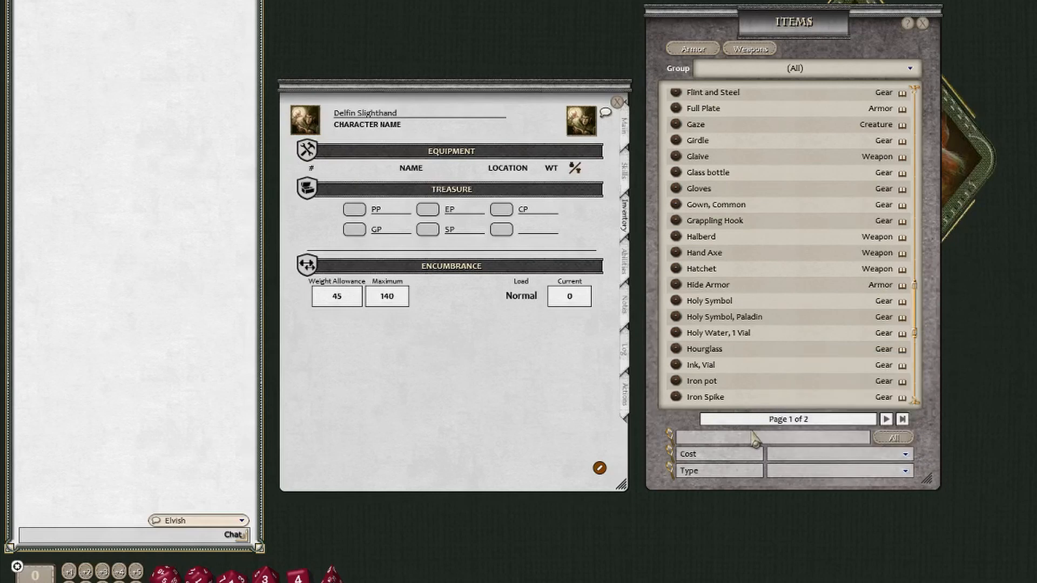
click(802, 455)
click(794, 357)
- Search the items library for "sword" and add the Longsword to the character's equipment
click(734, 442)
text(sword)
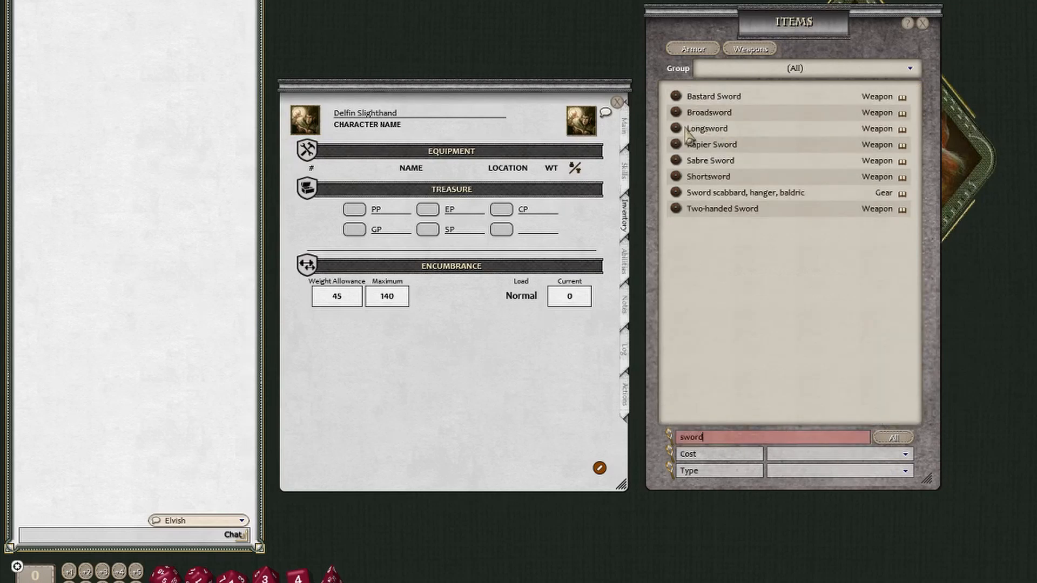
drag(686, 133, 418, 178)
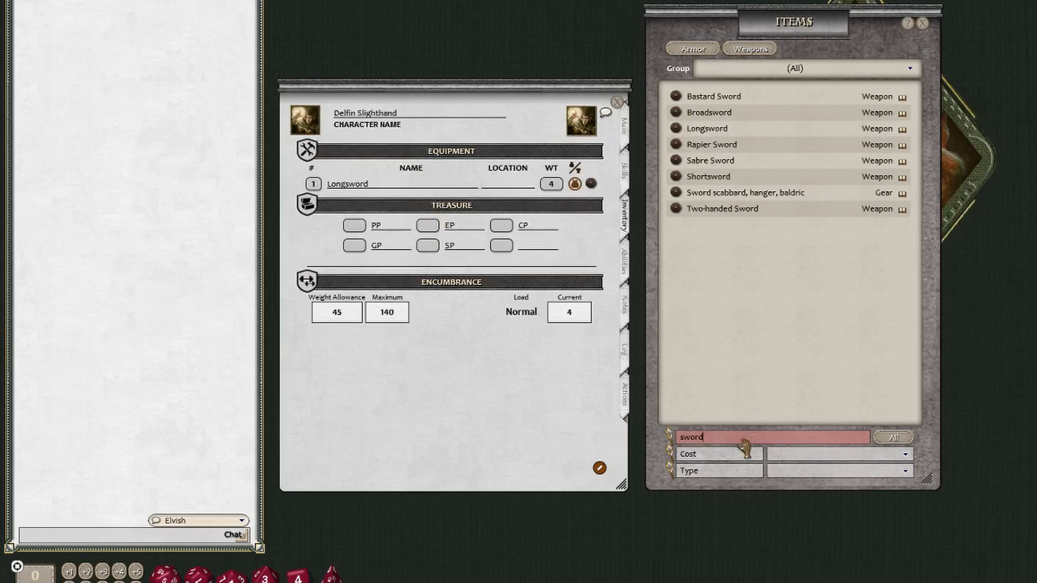
- Clear the item search, show only the Armor group, and add Chainmail to the character's equipment
key(BackSpace)
key(BackSpace)
key(BackSpace)
key(BackSpace)
key(BackSpace)
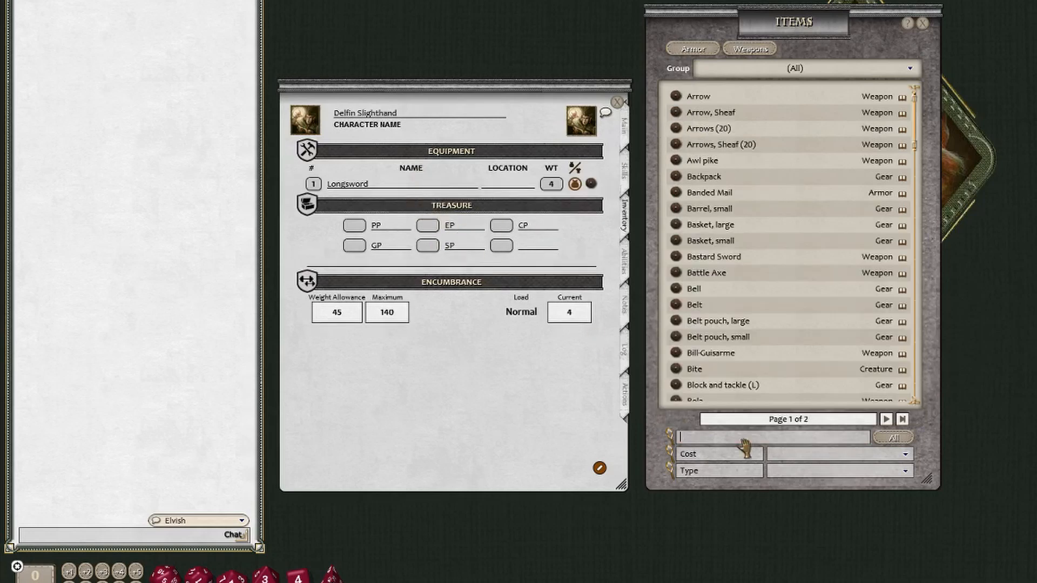
click(786, 73)
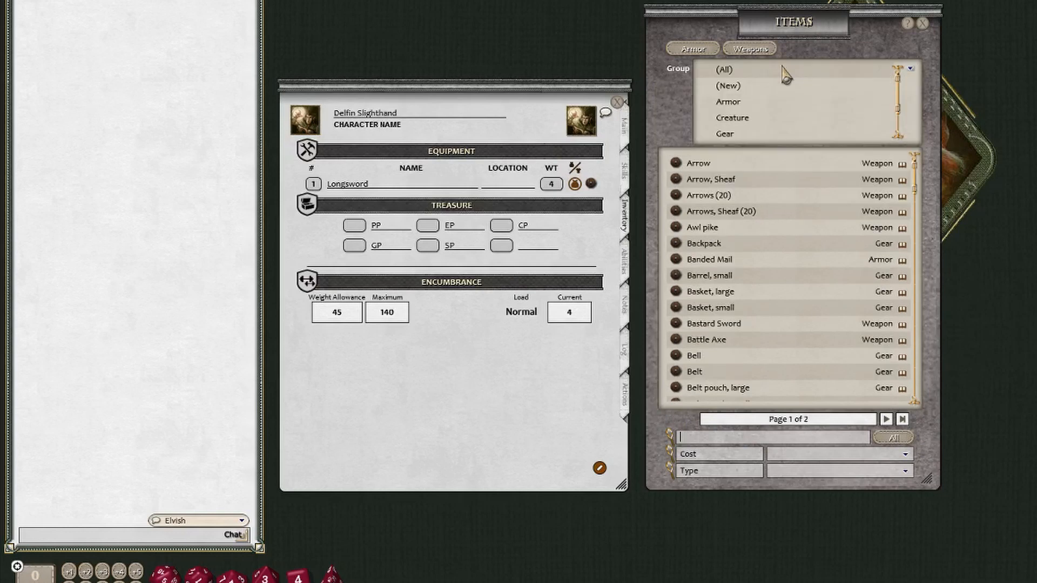
click(729, 102)
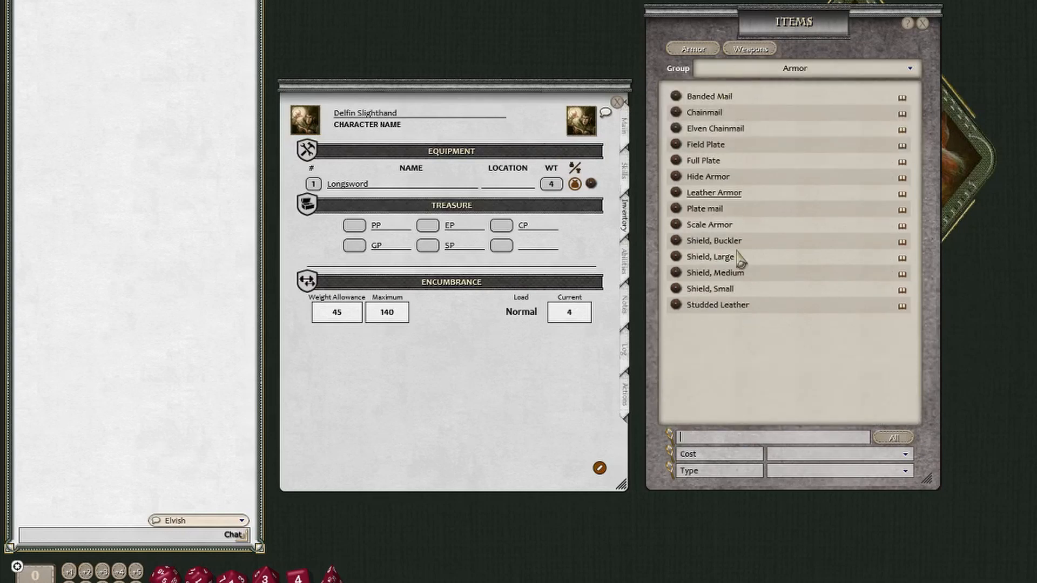
drag(678, 112, 356, 187)
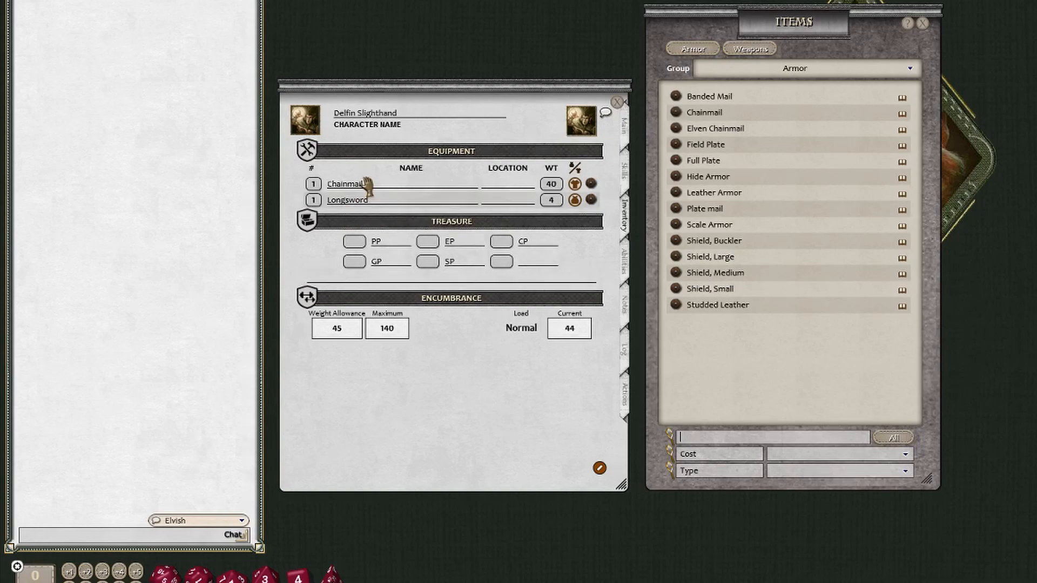
- Show all item groups again and add a Backpack to the character's equipment
click(766, 74)
click(727, 70)
drag(676, 177, 491, 186)
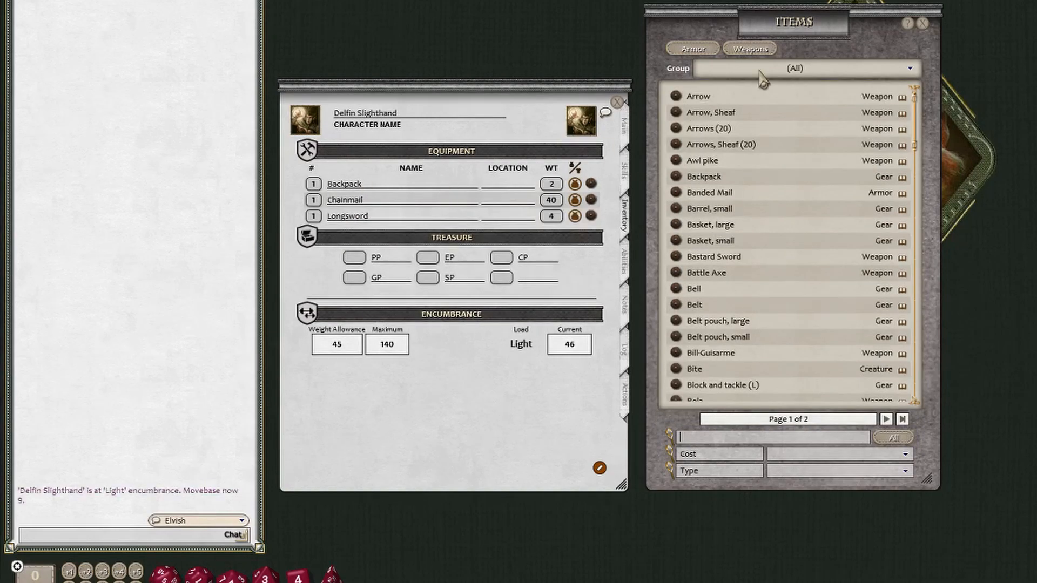
- Restrict the items library to the Gear group and add Block and tackle (L), Chalk and Glass bottle to the equipment
click(762, 73)
scroll(741, 104, down, 2)
click(740, 103)
drag(678, 227, 450, 200)
scroll(734, 311, down, 2)
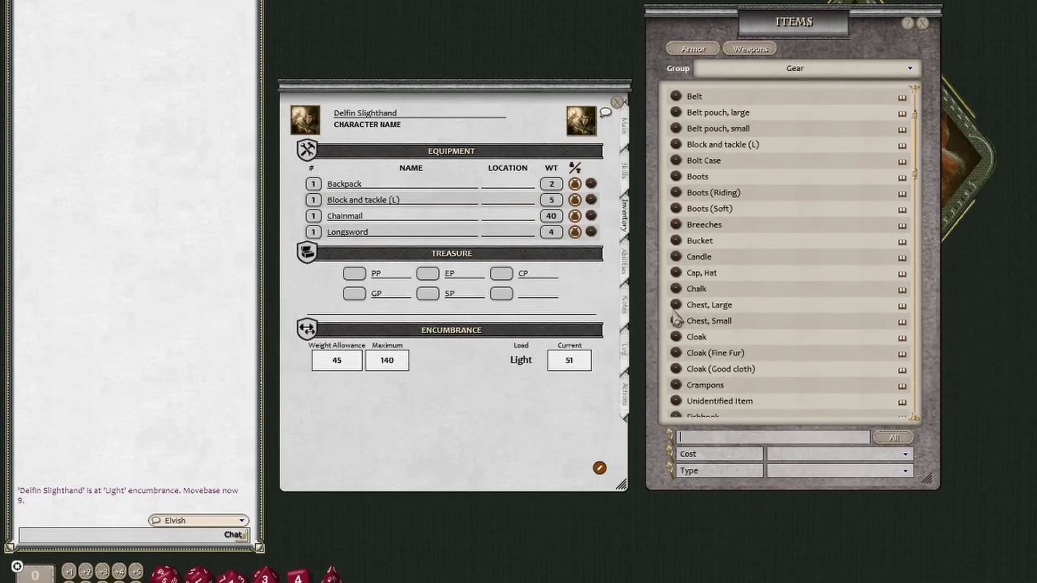
drag(679, 289, 474, 214)
scroll(787, 336, down, 2)
drag(682, 384, 349, 217)
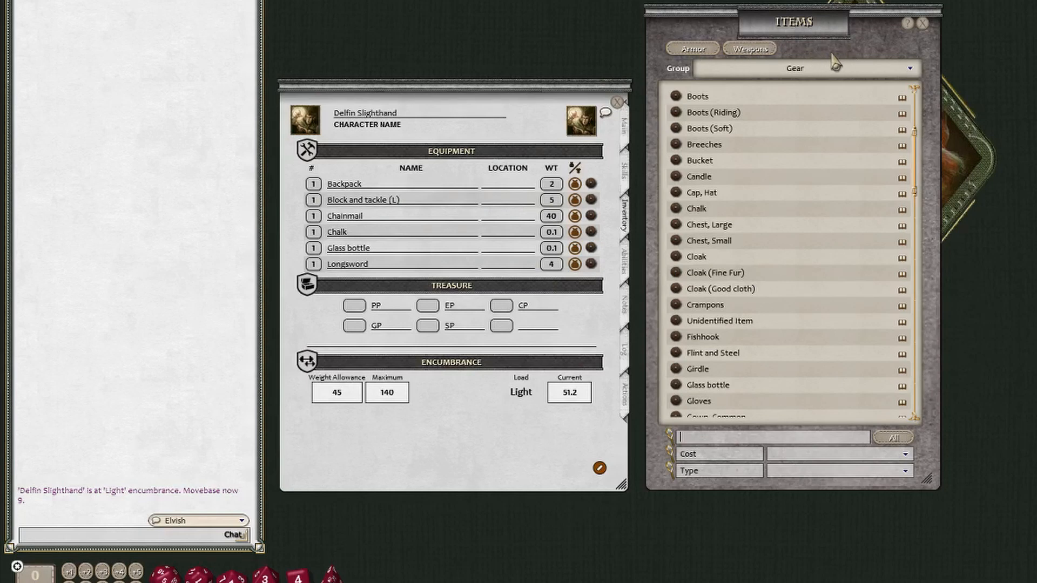
- Open and enlarge the armor table, add the medium shield to the character's equipment, and close the table
click(693, 51)
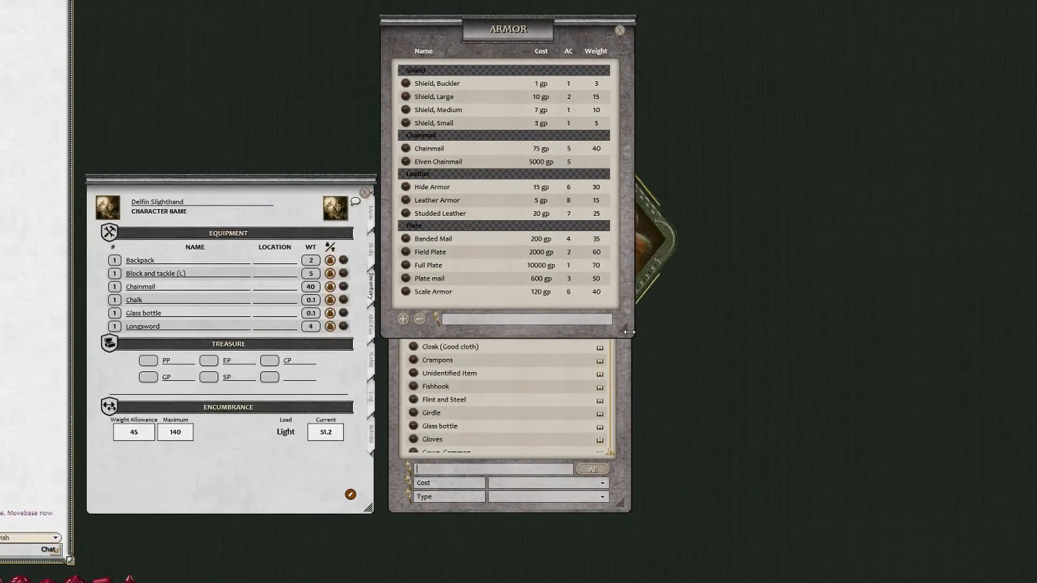
drag(629, 336, 766, 427)
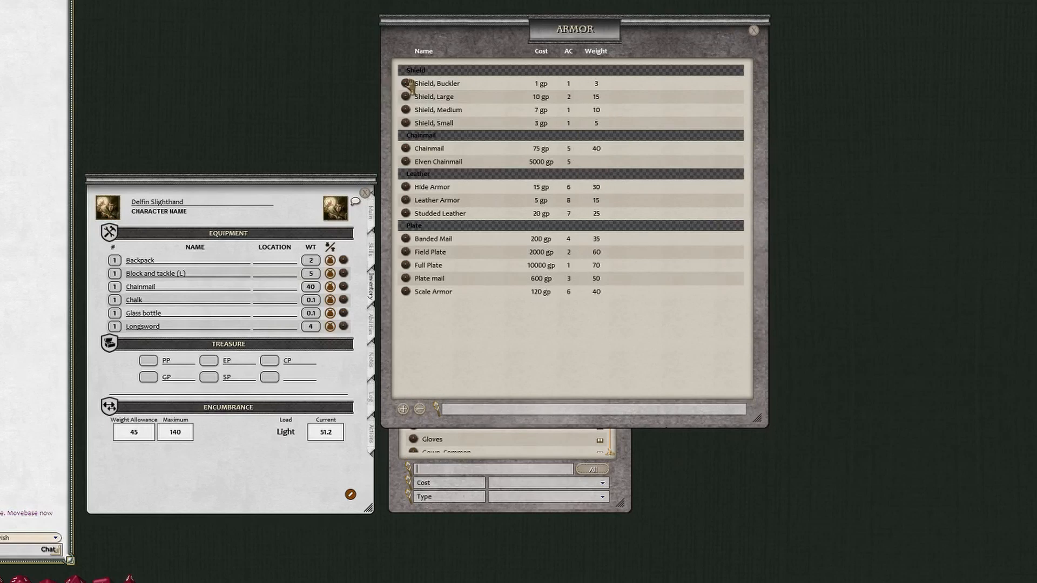
drag(406, 110, 245, 289)
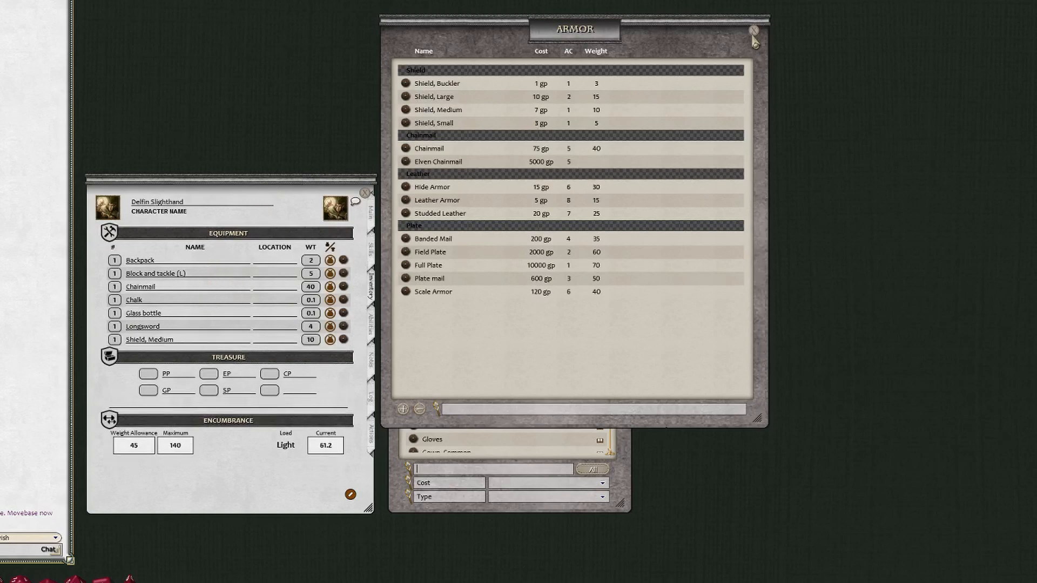
click(755, 31)
- Open and enlarge the weapons table and examine the weapons' cost, damage, weight and properties
click(476, 154)
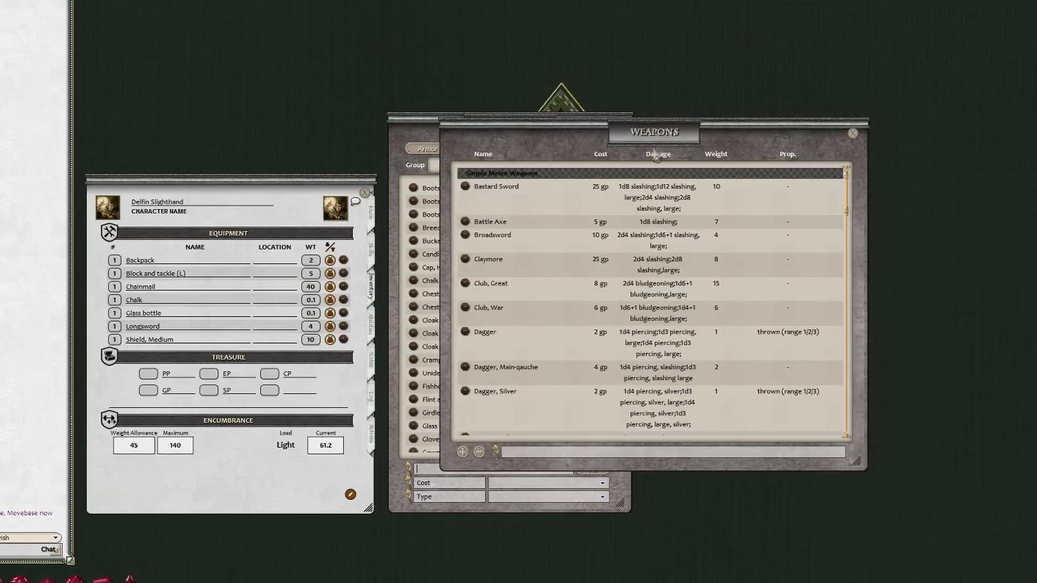
drag(683, 135, 647, 53)
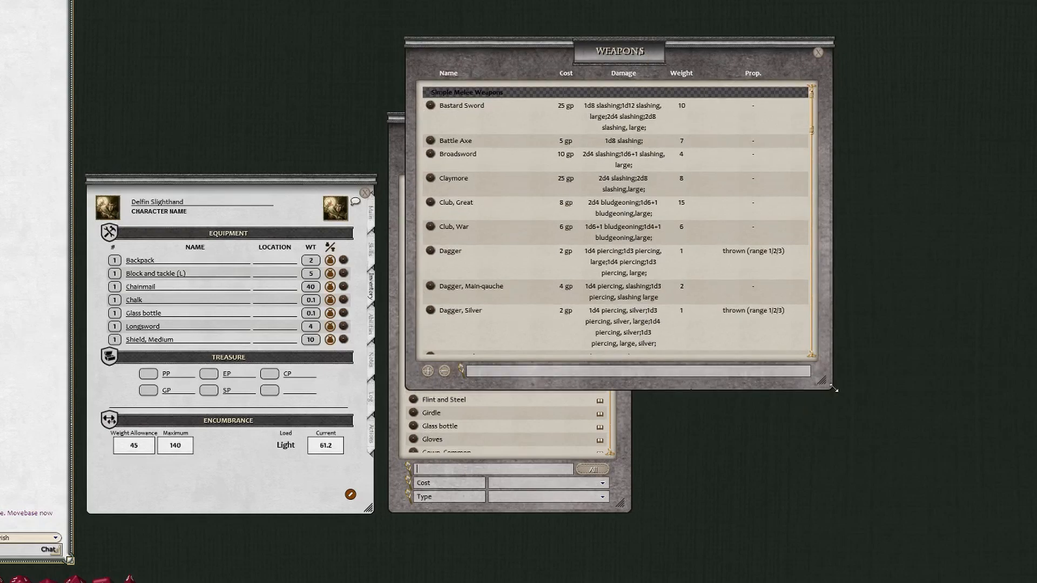
drag(827, 383, 959, 521)
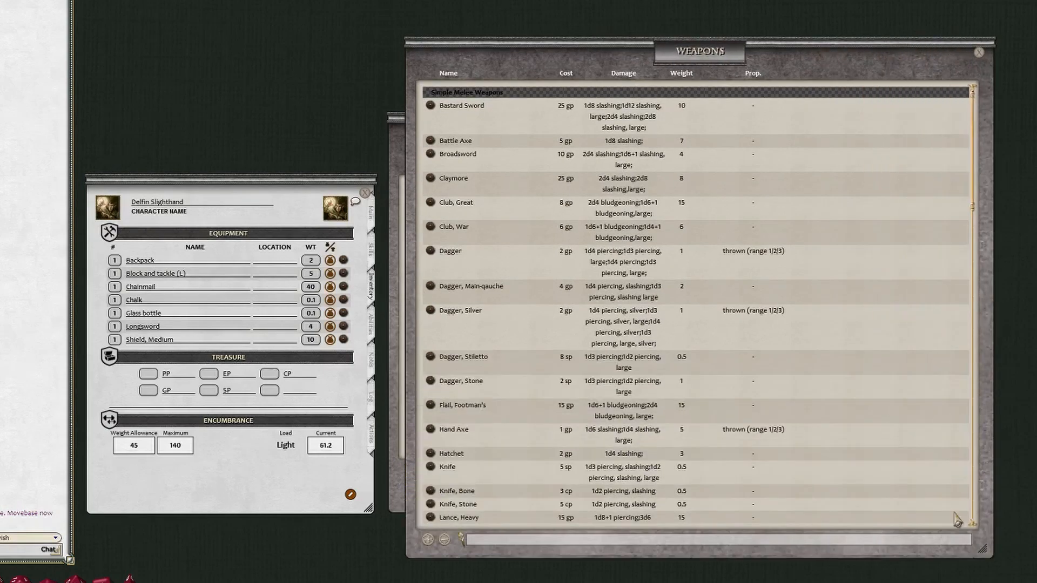
scroll(621, 341, down, 2)
scroll(621, 340, down, 5)
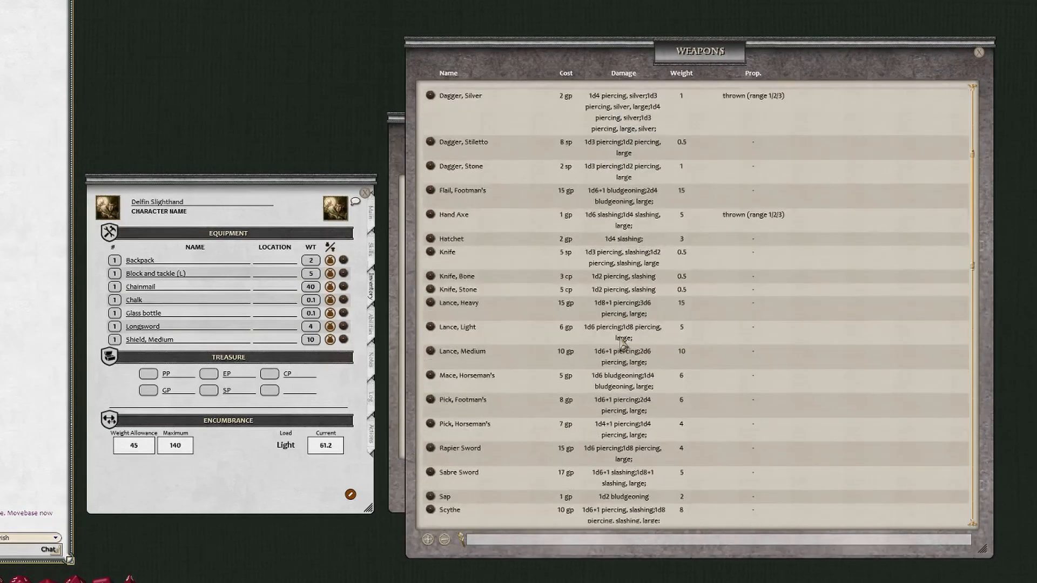
scroll(621, 340, up, 4)
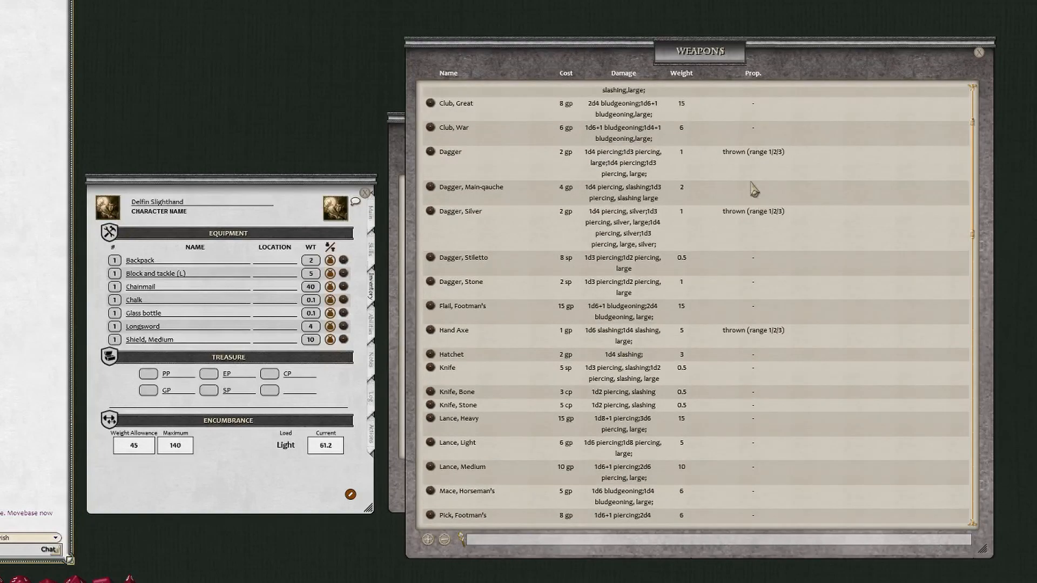
scroll(757, 326, down, 3)
scroll(756, 329, down, 12)
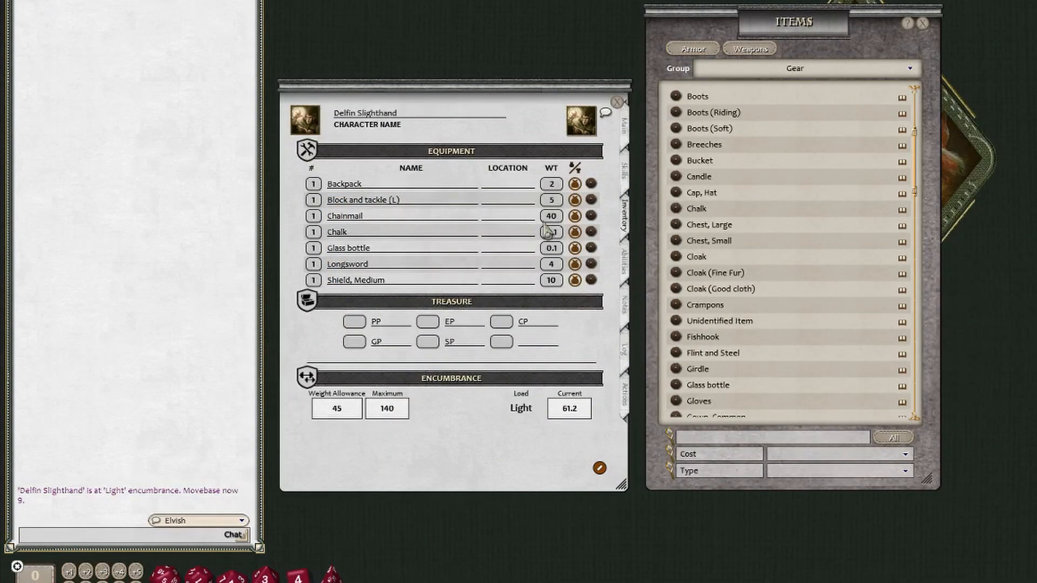
- Set the Chainmail, Longsword and medium shield to Equipped in the character's inventory
click(575, 216)
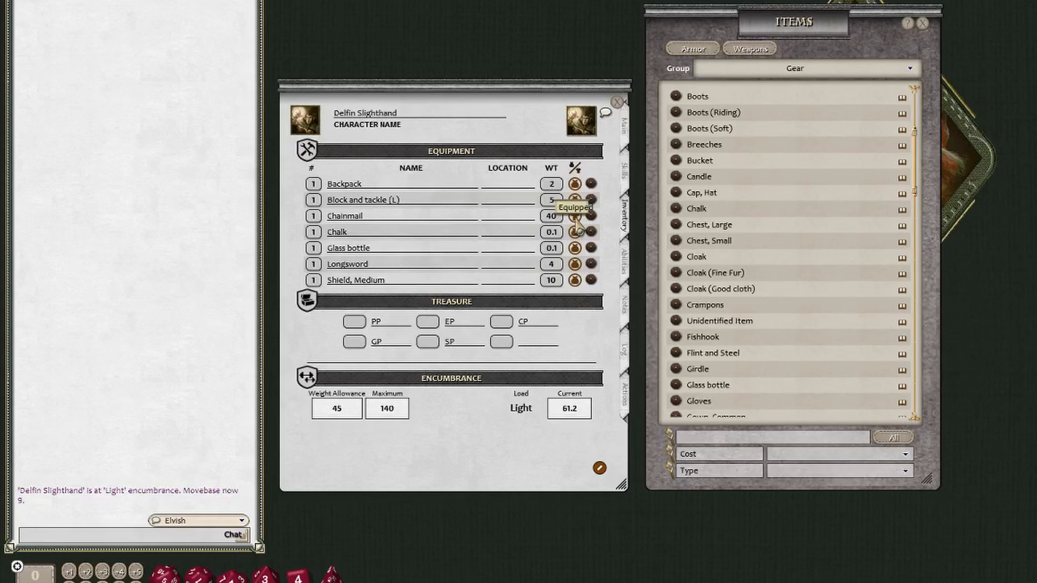
click(575, 264)
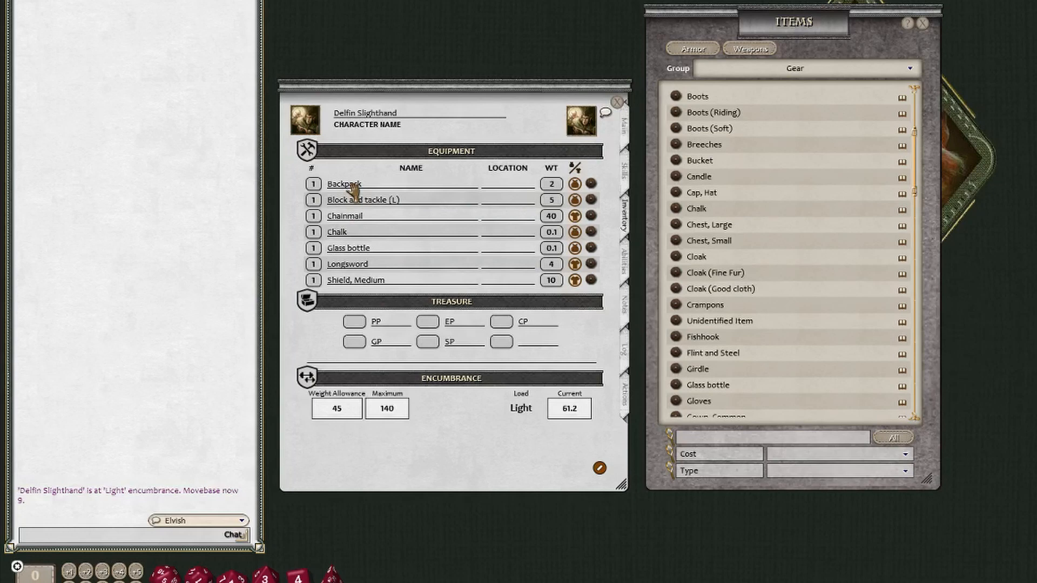
- Set the location of the Block and tackle (L), Glass bottle and Chalk to Backpack
click(496, 203)
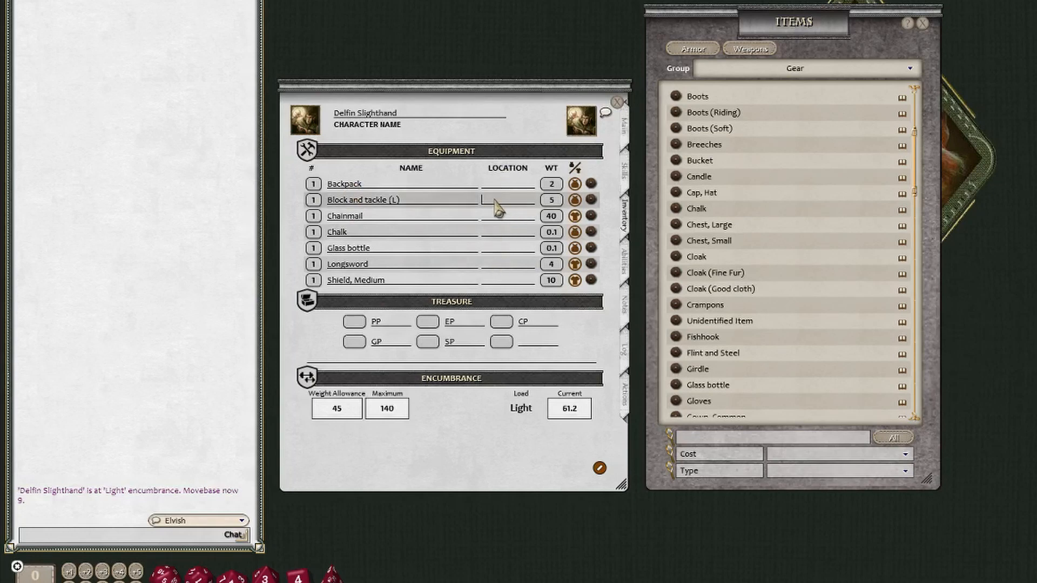
text(Backpack)
key(Return)
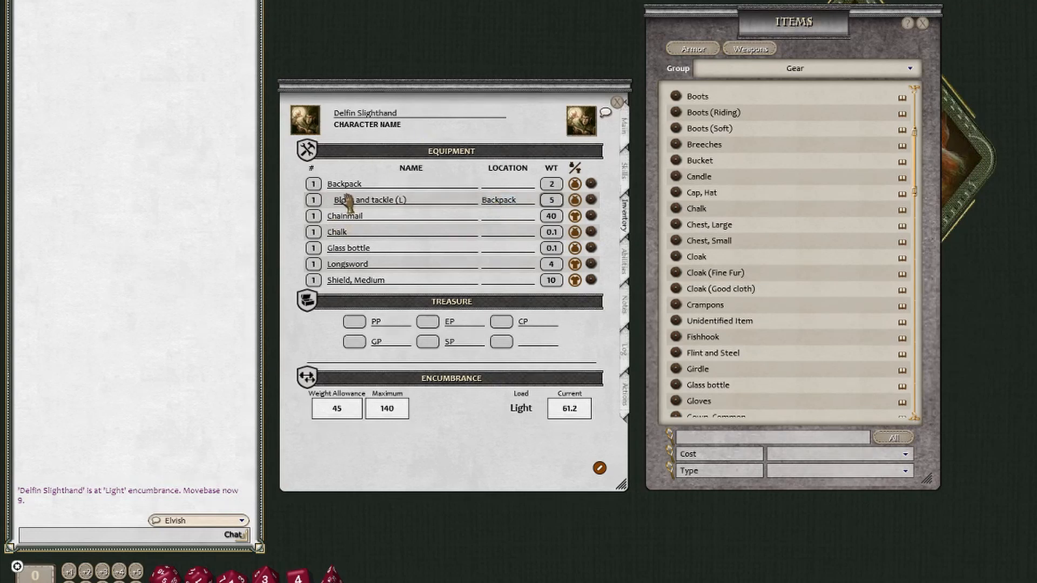
click(512, 250)
text(Backpack)
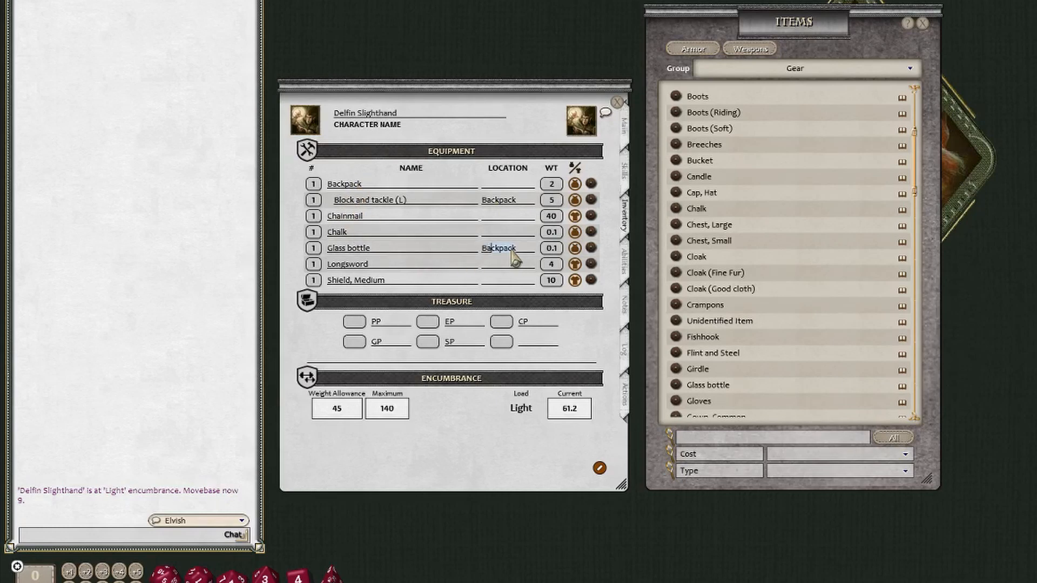
key(Return)
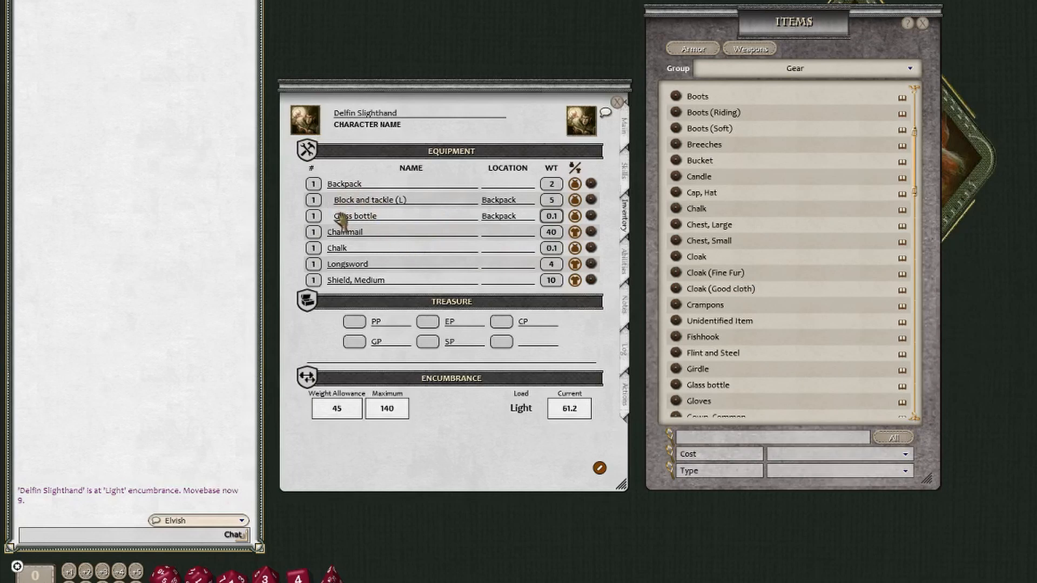
click(496, 248)
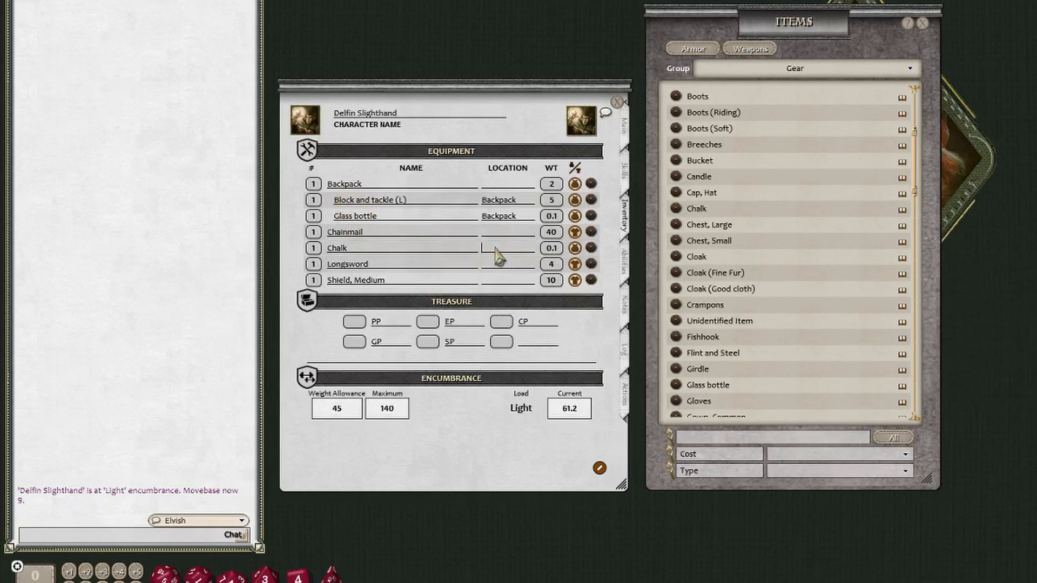
text(Backpack)
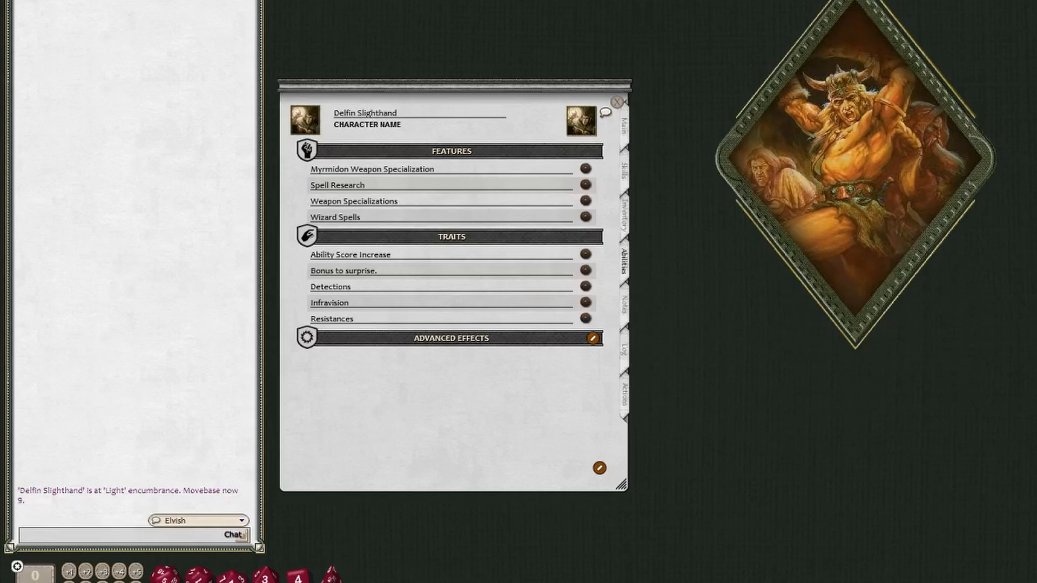
click(600, 468)
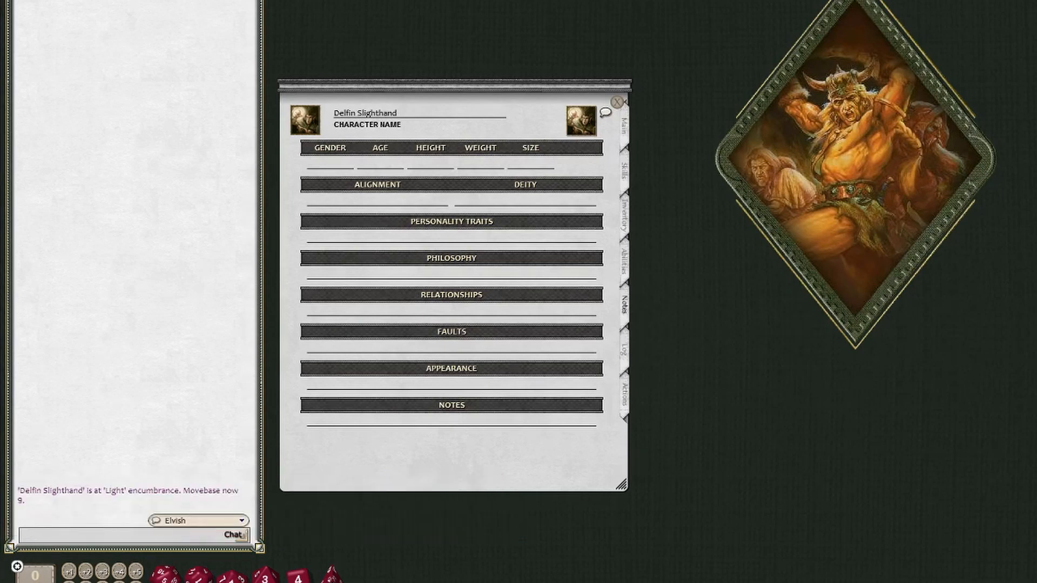
- Examine the size, deity, personality traits and relationships fields on the character's notes page
click(535, 165)
click(545, 206)
click(488, 241)
click(468, 311)
- Add an adventure named Sample Entry to the character's log and finish editing the list
click(625, 358)
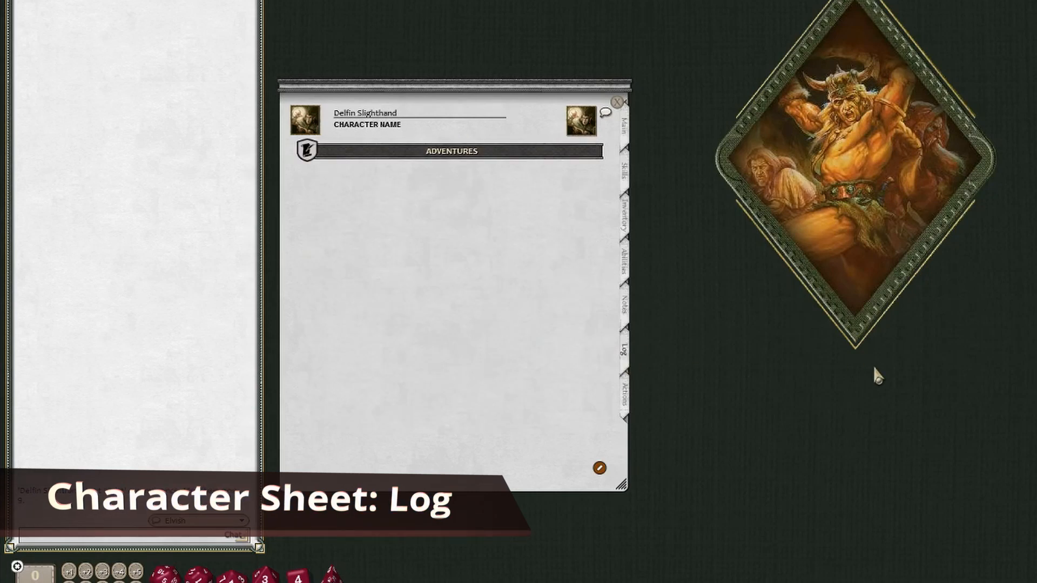
click(600, 469)
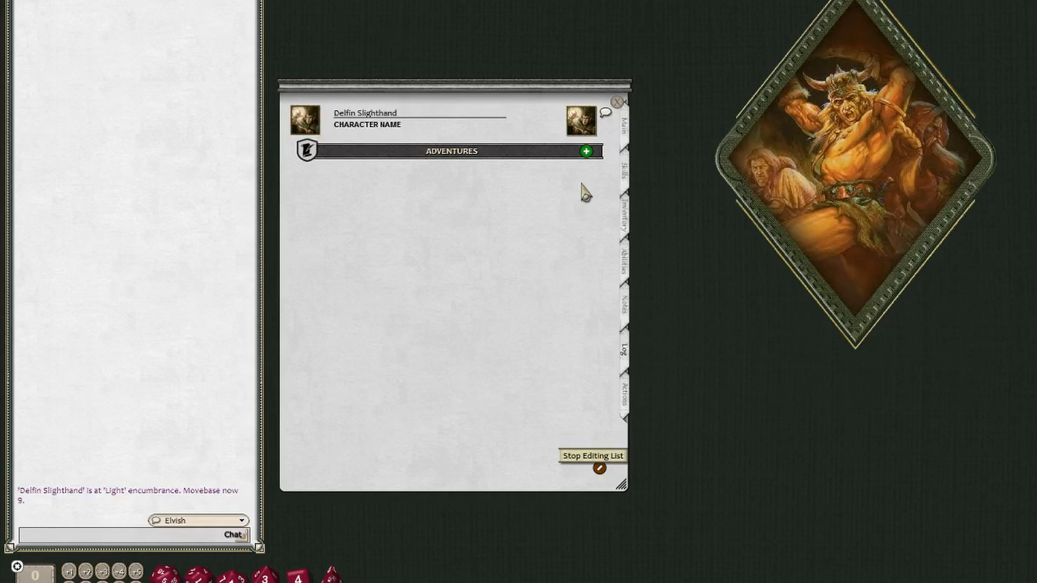
click(586, 151)
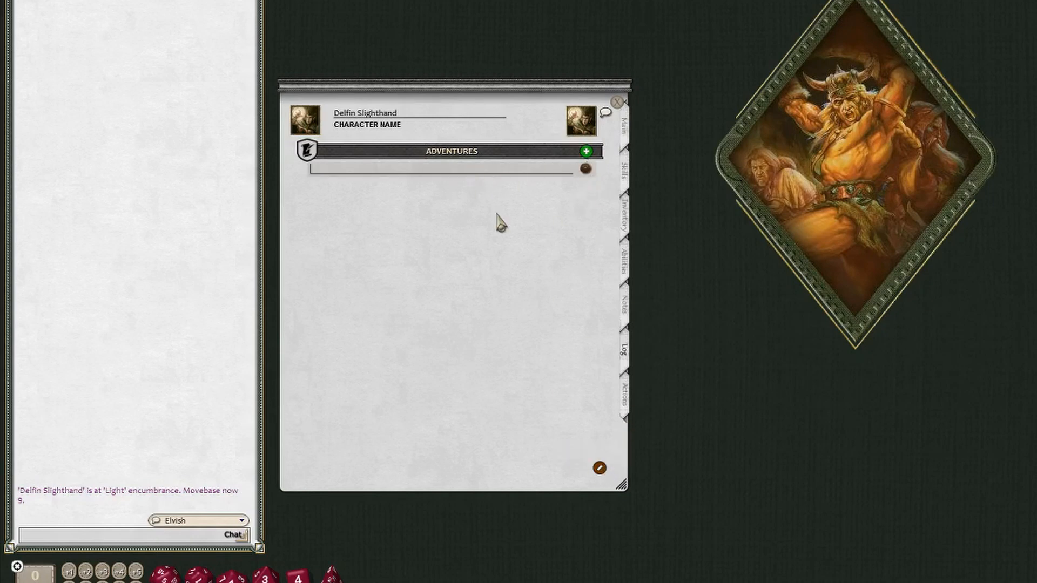
text(Sample Entry)
click(601, 469)
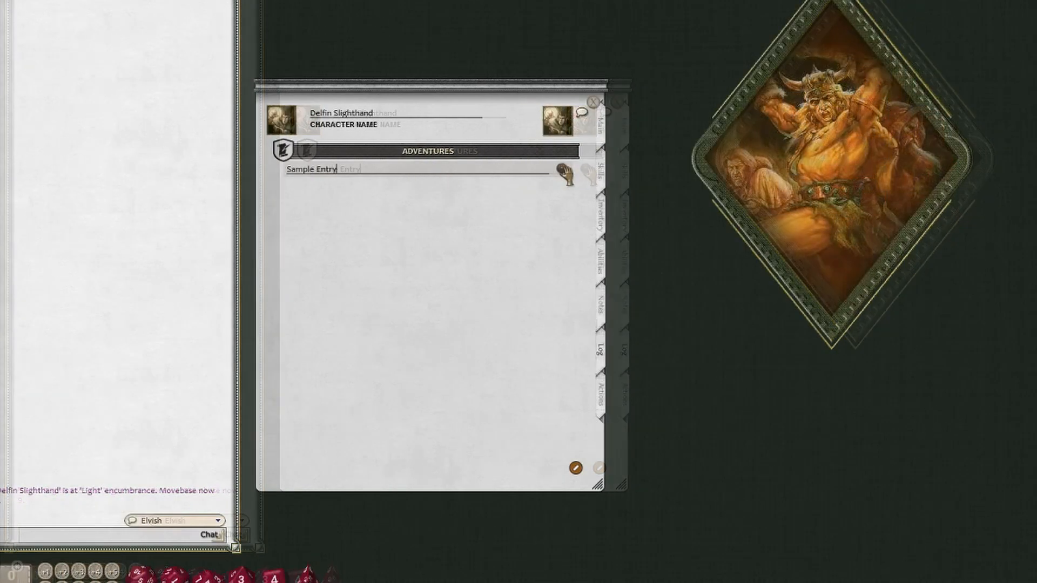
- Open the Sample Entry adventure record and enlarge it to show all of its sections
click(586, 169)
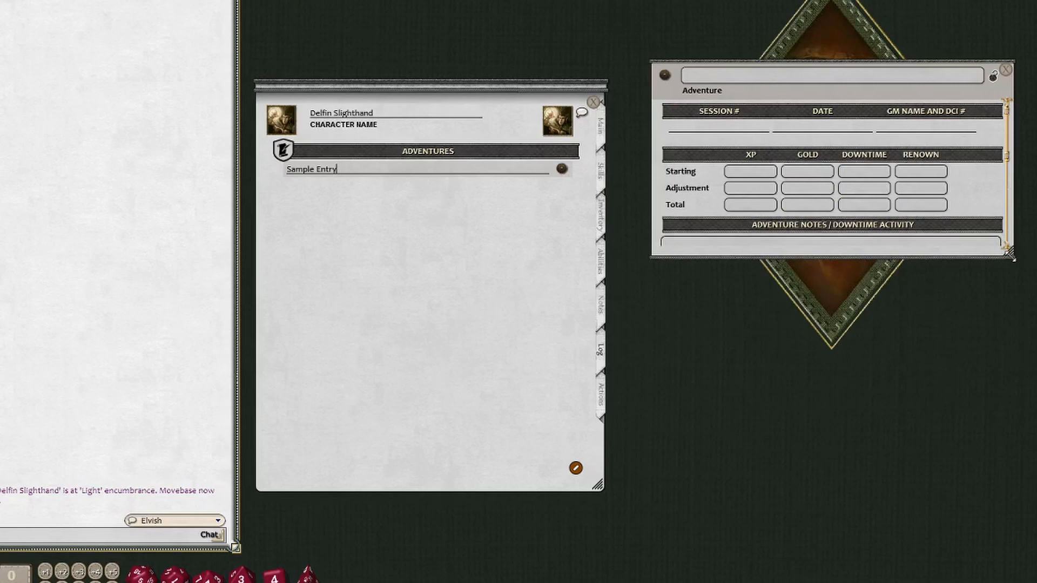
drag(1008, 252, 1031, 508)
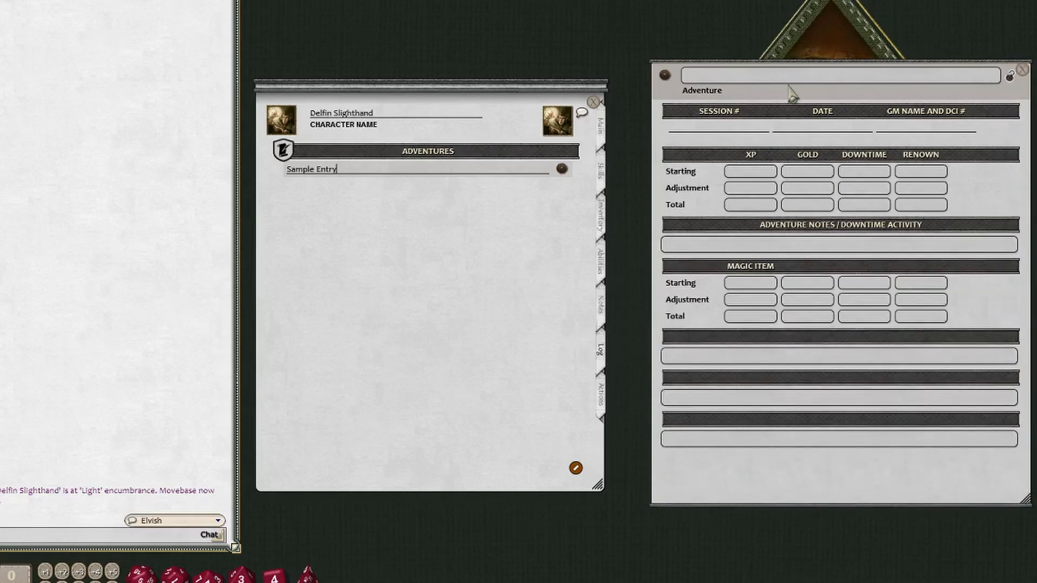